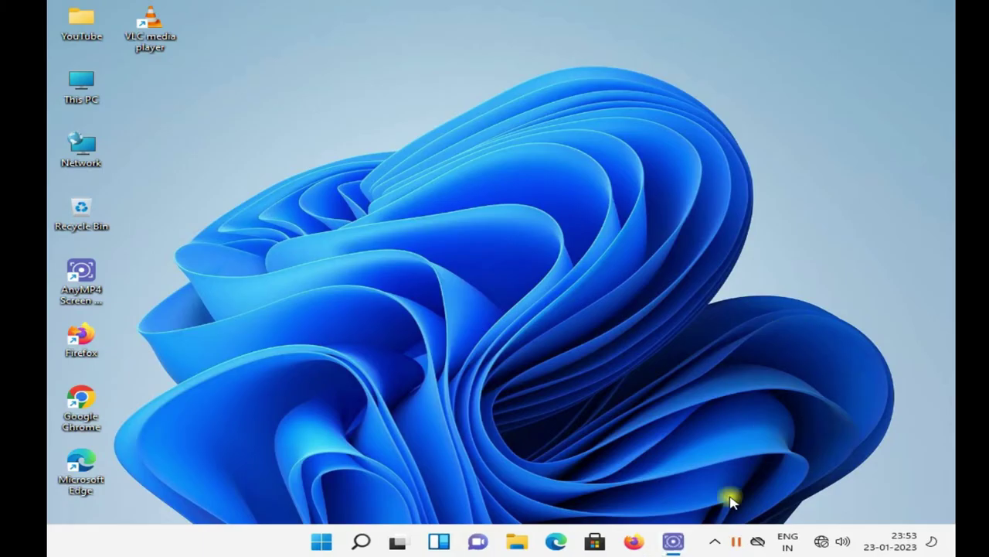
Connect the computer to the available secured Wi-Fi network.
click(822, 544)
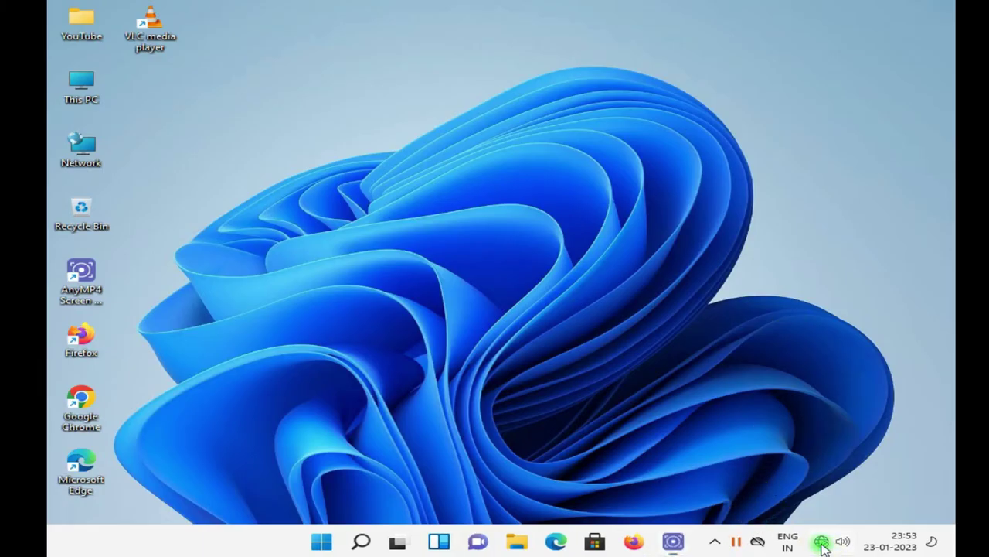
click(709, 307)
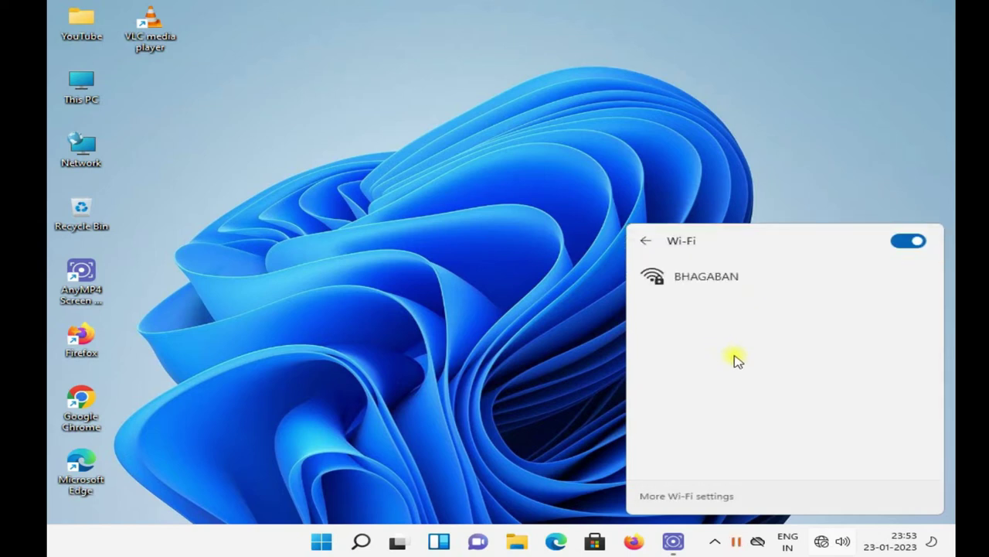
click(715, 283)
click(754, 313)
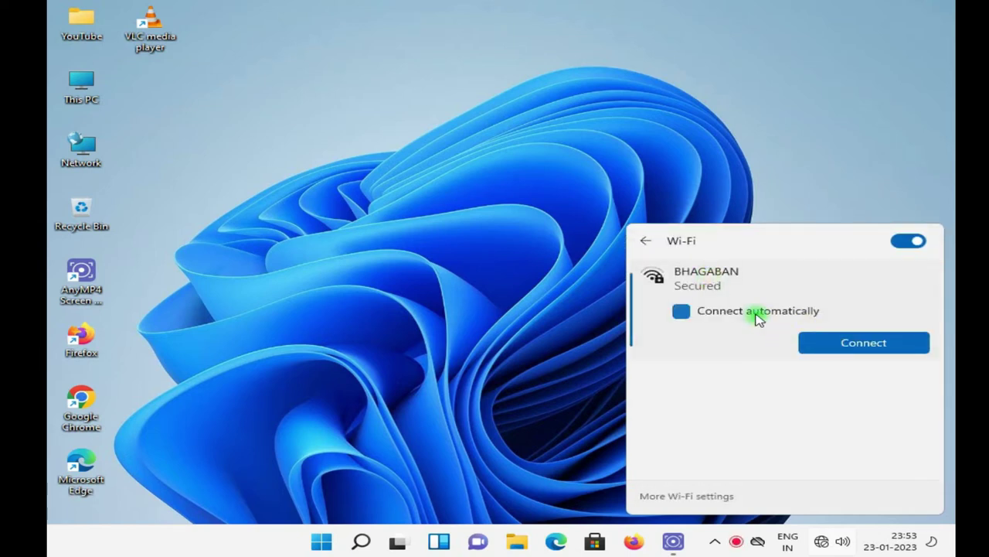
click(846, 347)
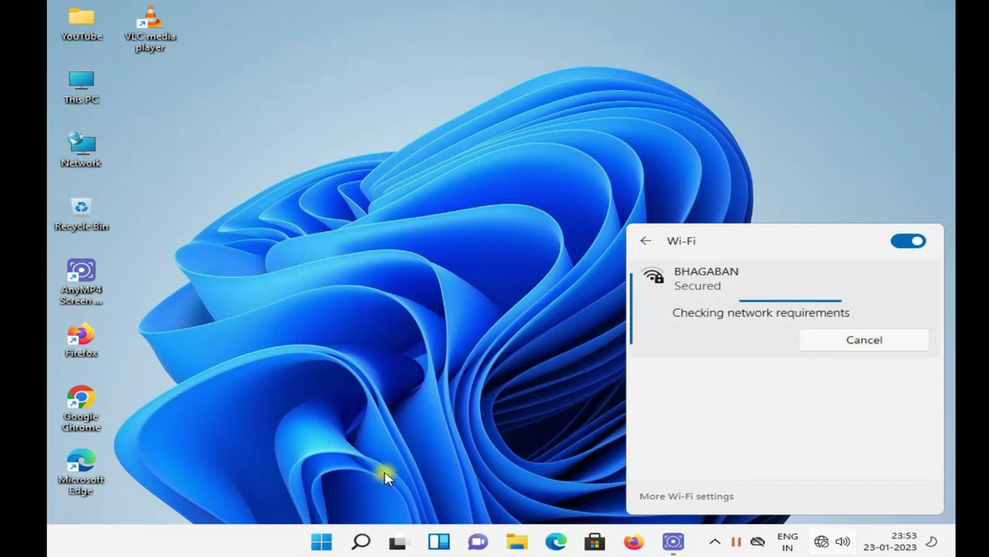
click(344, 490)
mouse_move(822, 546)
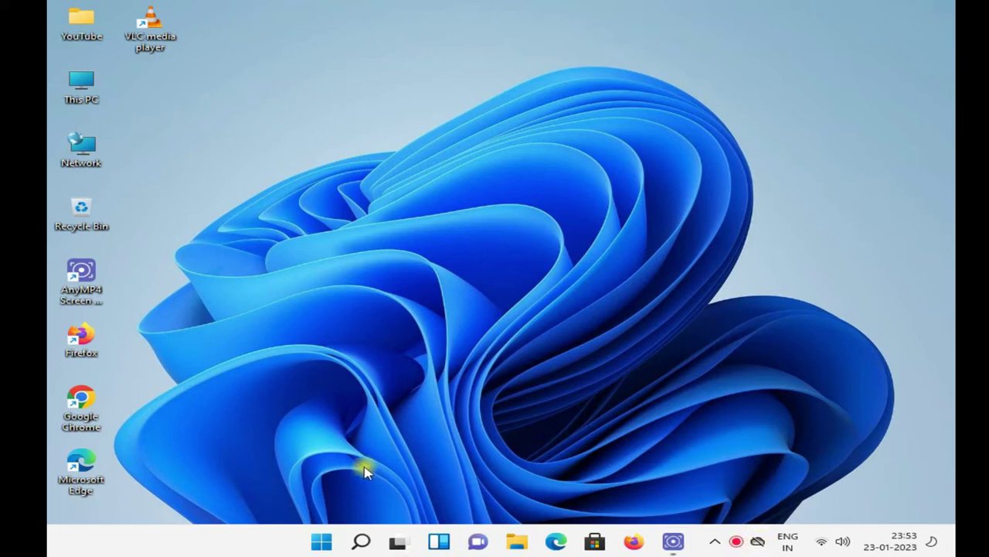
Start the OneDrive sign-in from Windows Settings and minimize the Settings window.
click(321, 542)
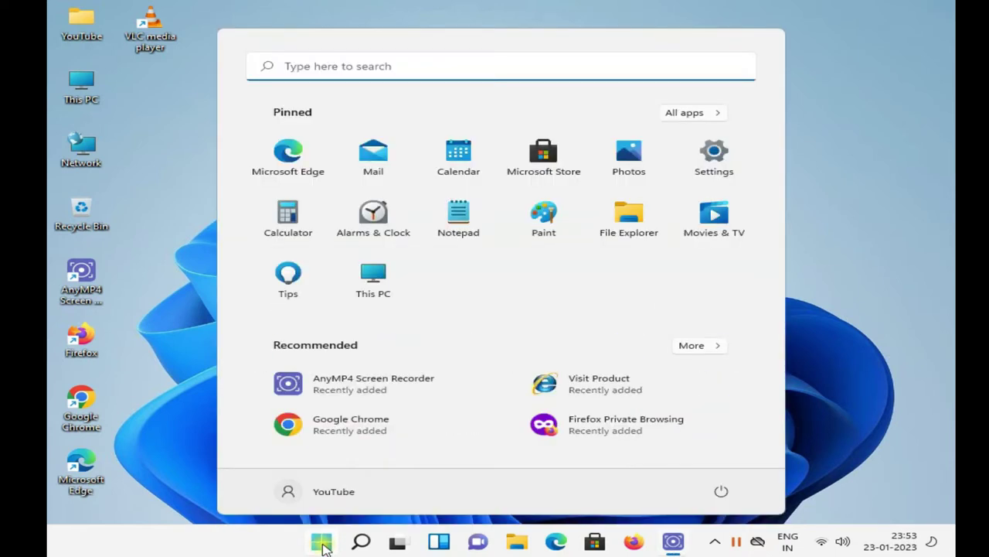
click(713, 160)
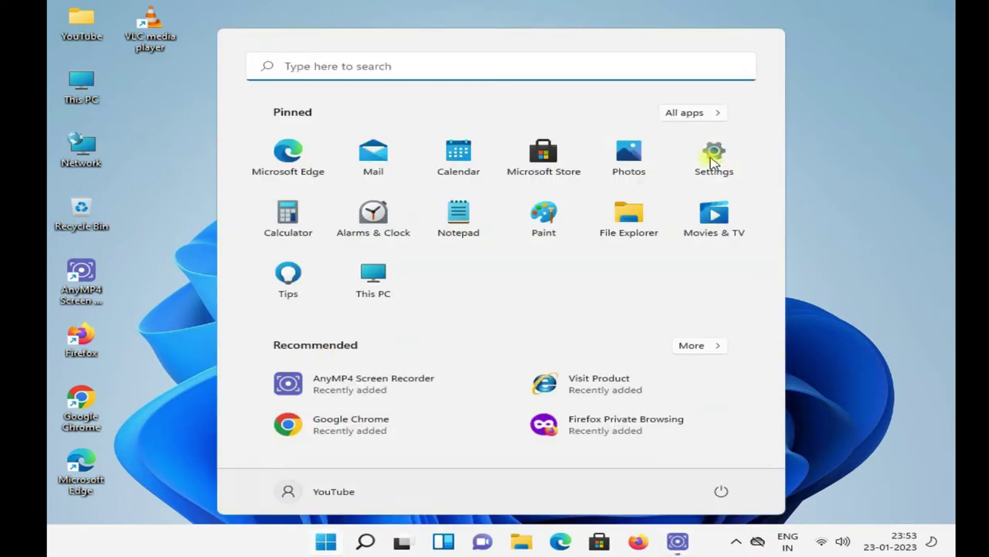
click(715, 159)
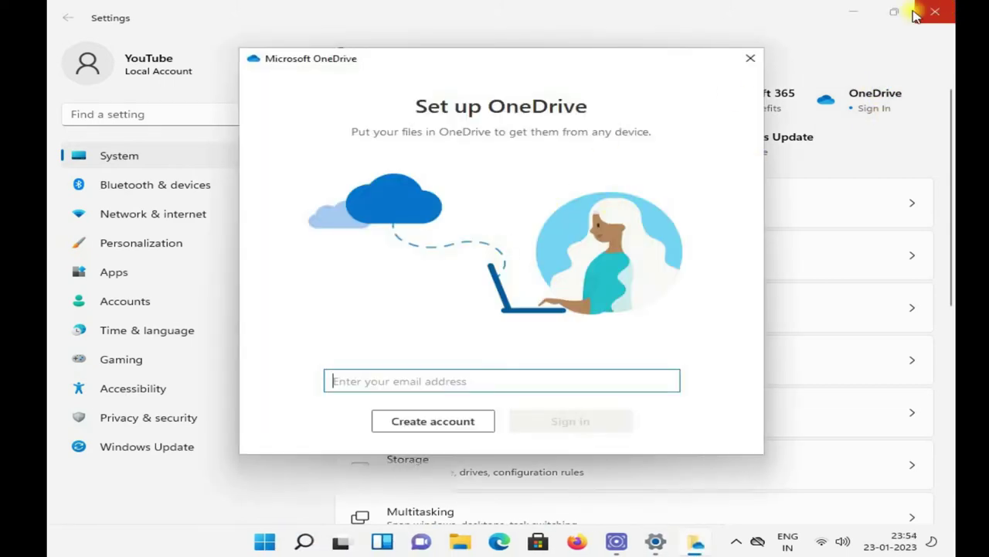
click(853, 12)
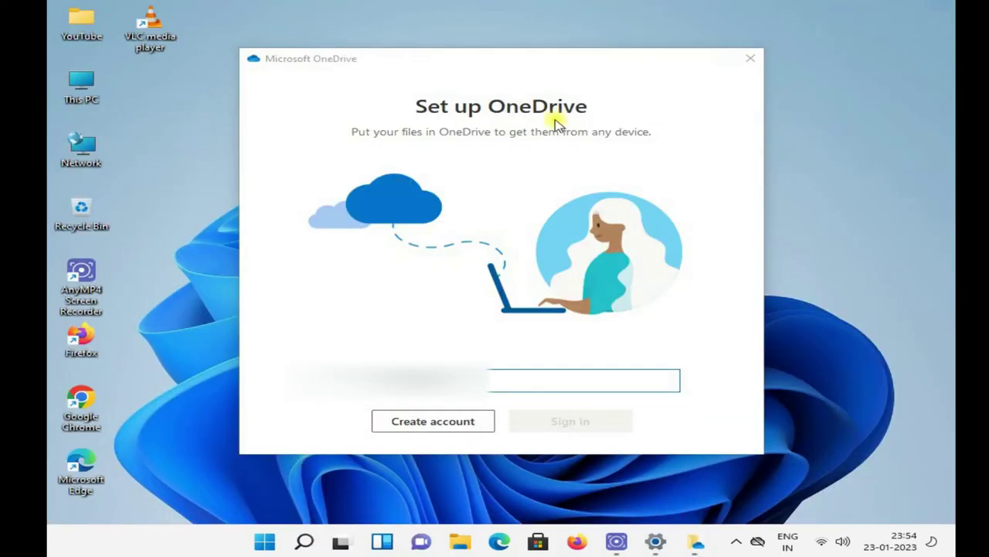
Sign in to OneDrive with the Microsoft account's e-mail address and password.
click(357, 400)
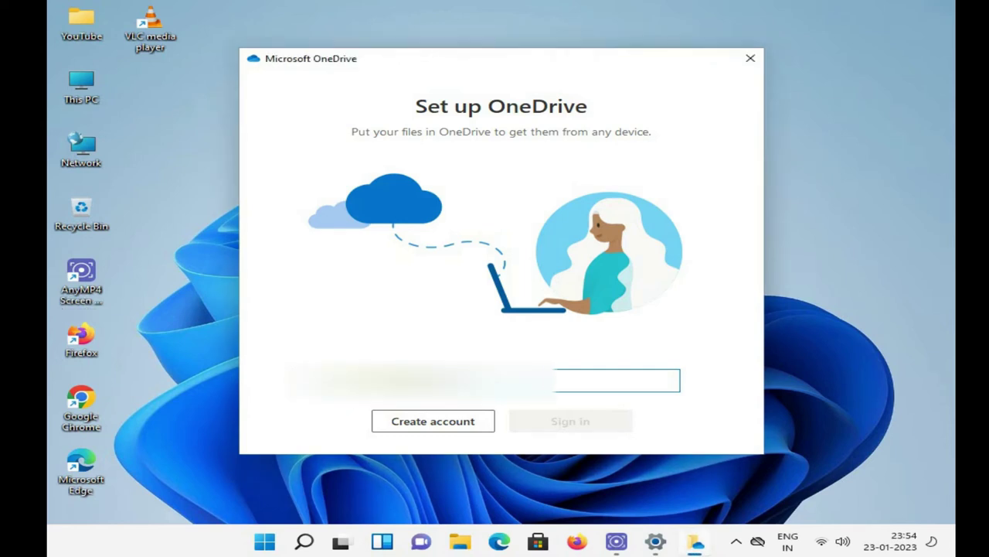
key(ctrl+v)
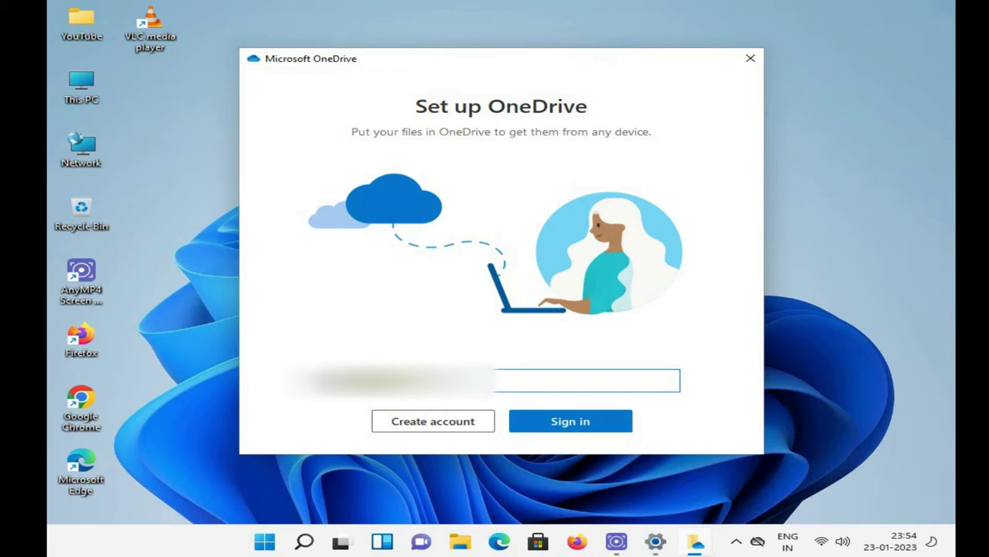
text(.com)
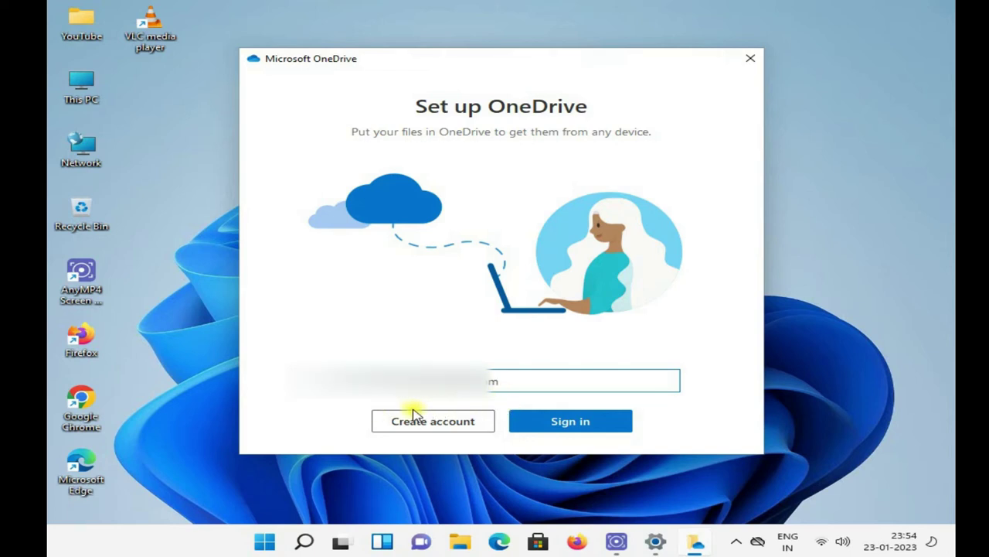
click(563, 426)
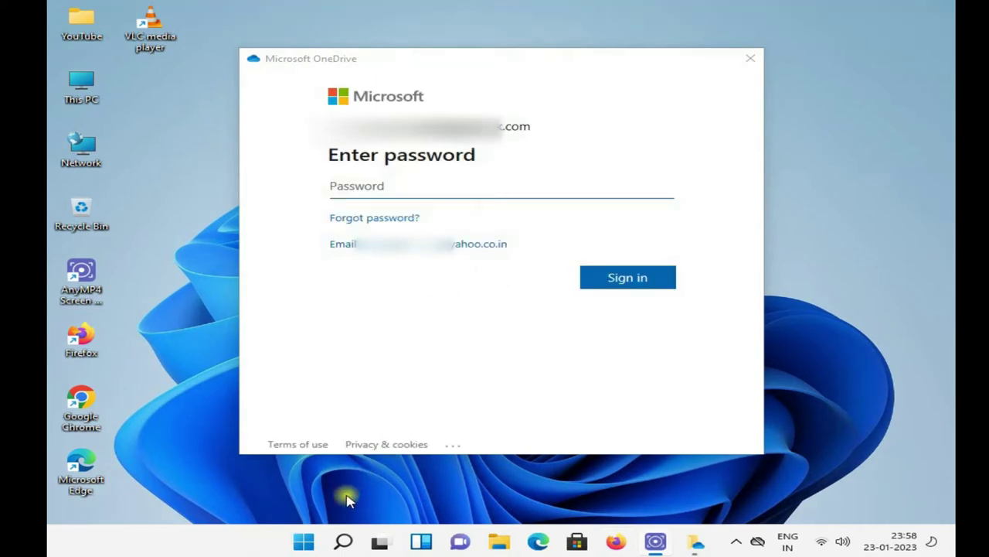
click(349, 187)
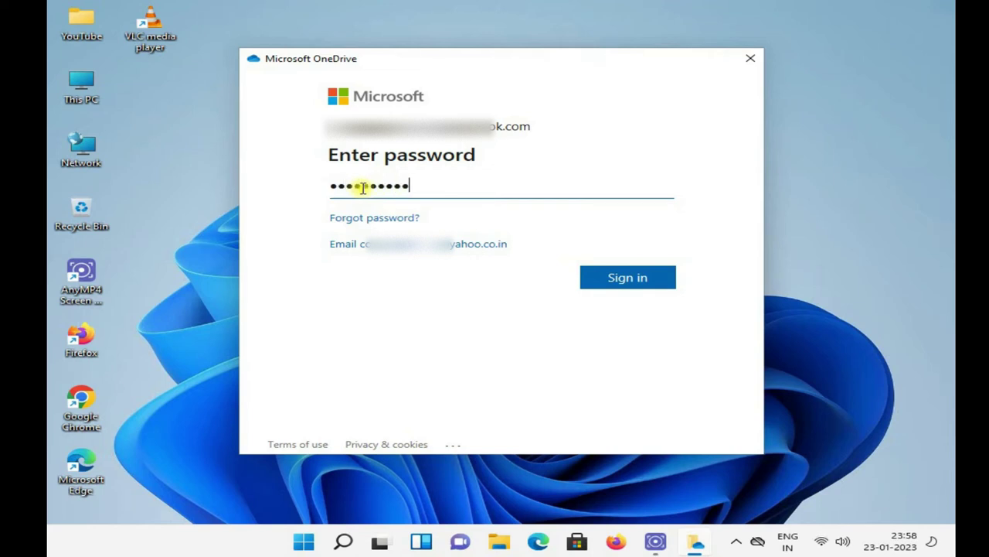
click(623, 278)
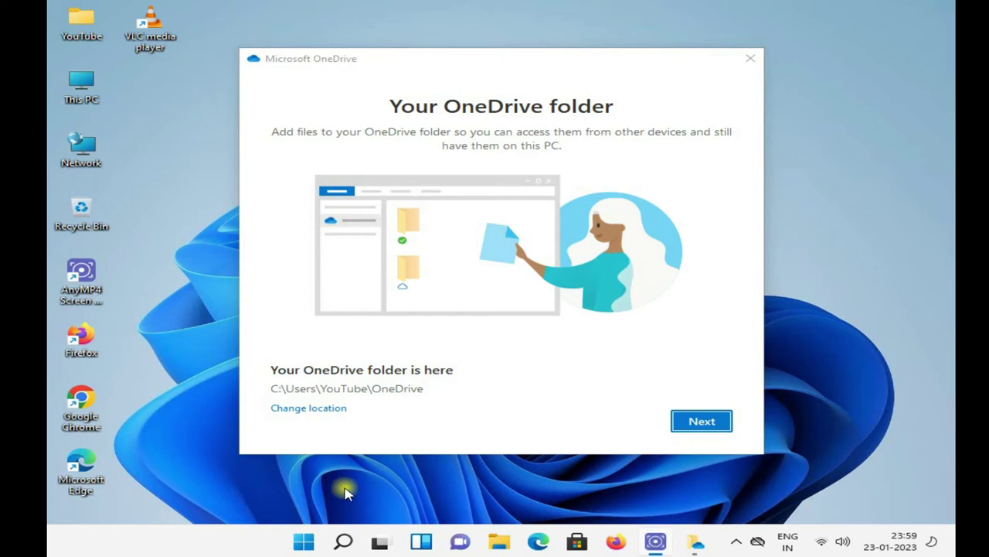
Change the OneDrive folder location to the My Data folder on Local Disk (D:) and continue the setup.
click(328, 413)
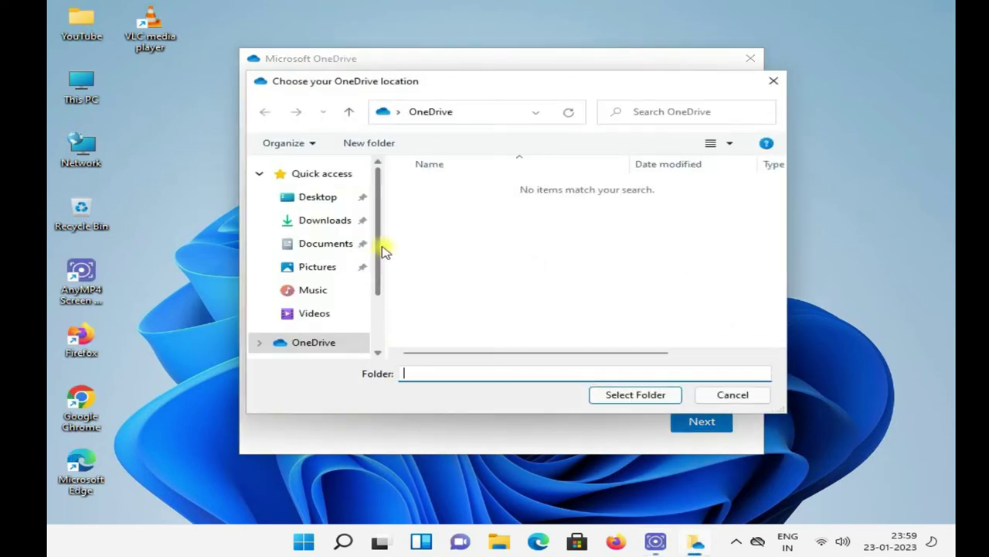
scroll(380, 261, down, 2)
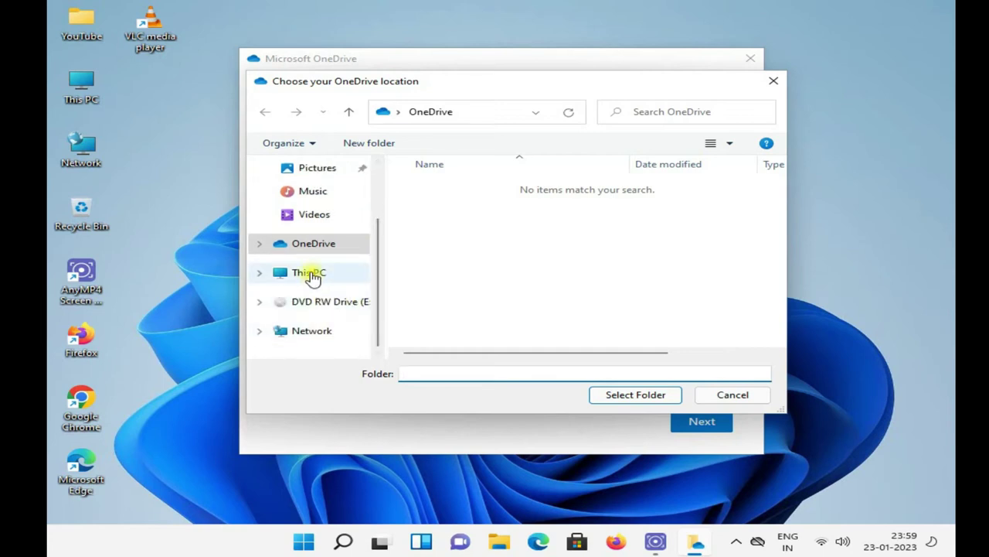
click(310, 272)
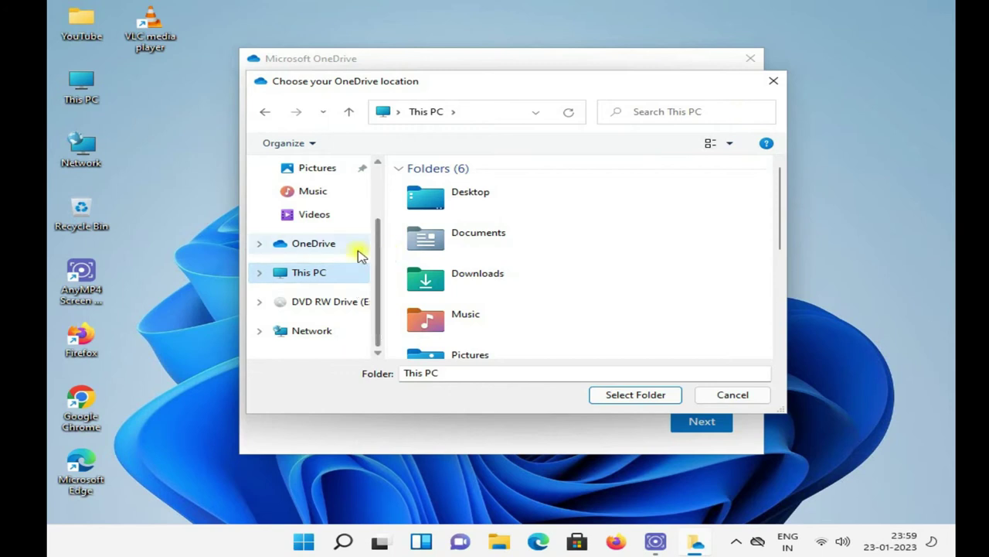
click(307, 279)
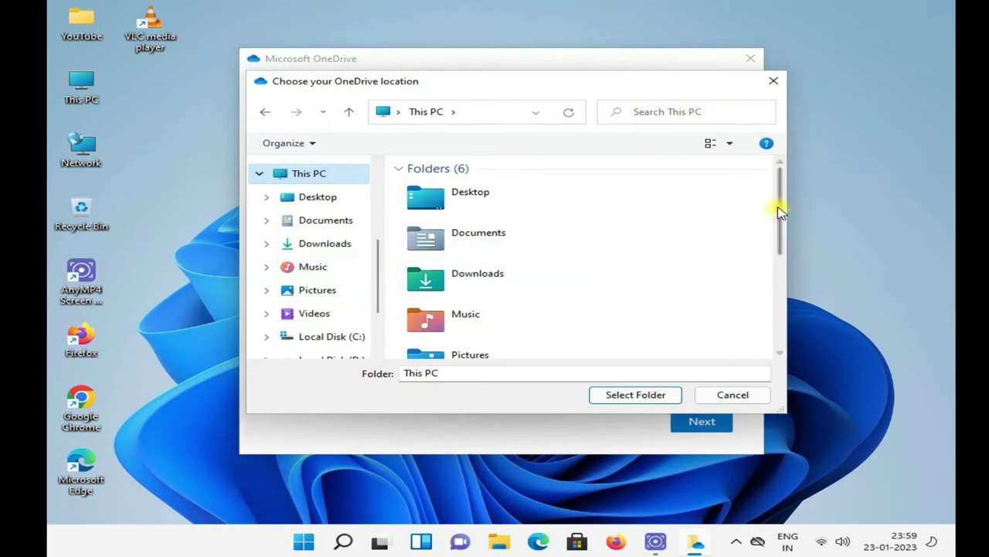
drag(778, 210, 779, 309)
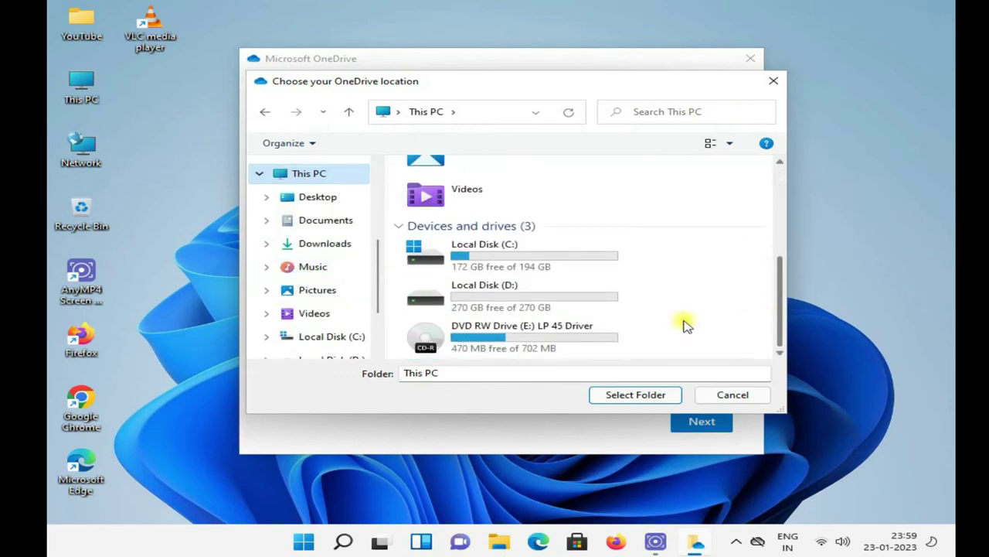
double_click(470, 293)
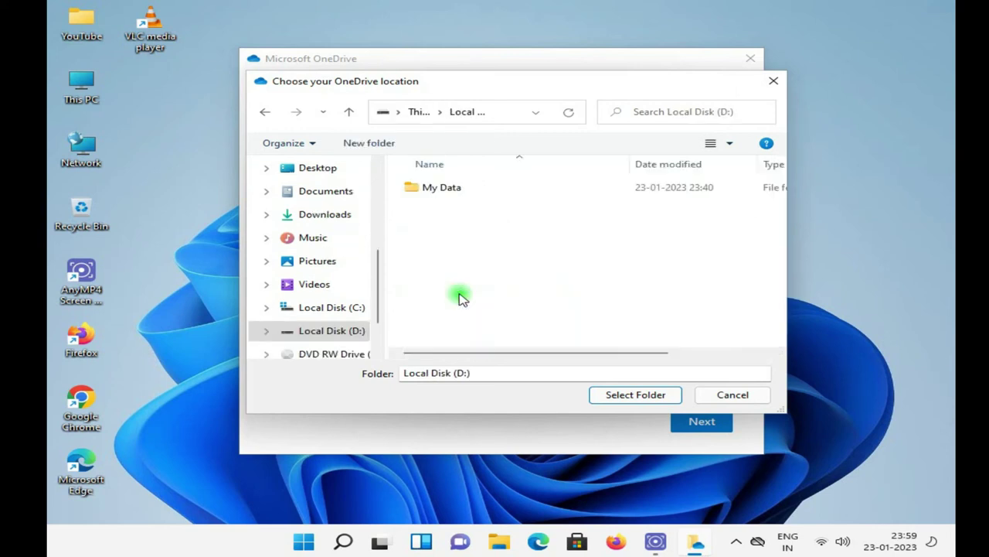
click(441, 191)
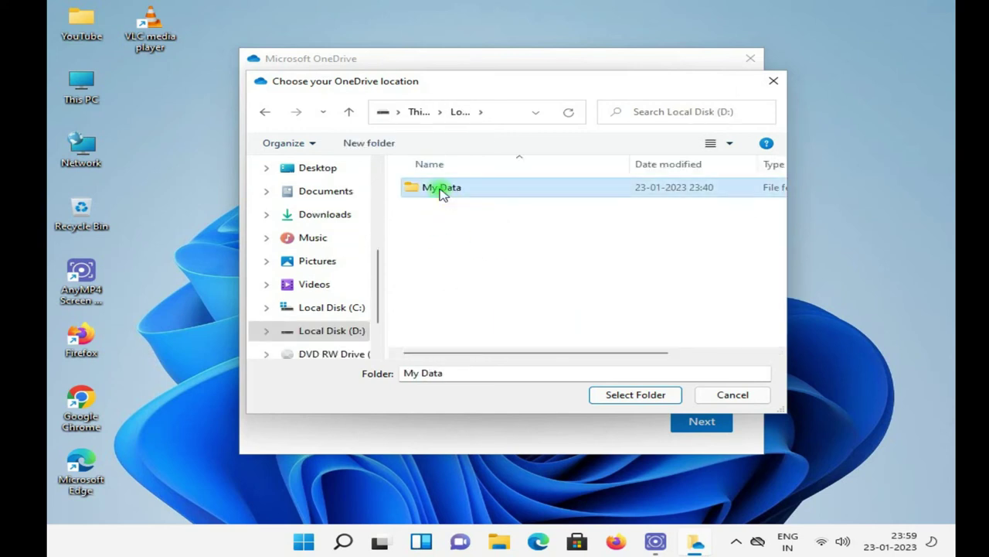
click(634, 397)
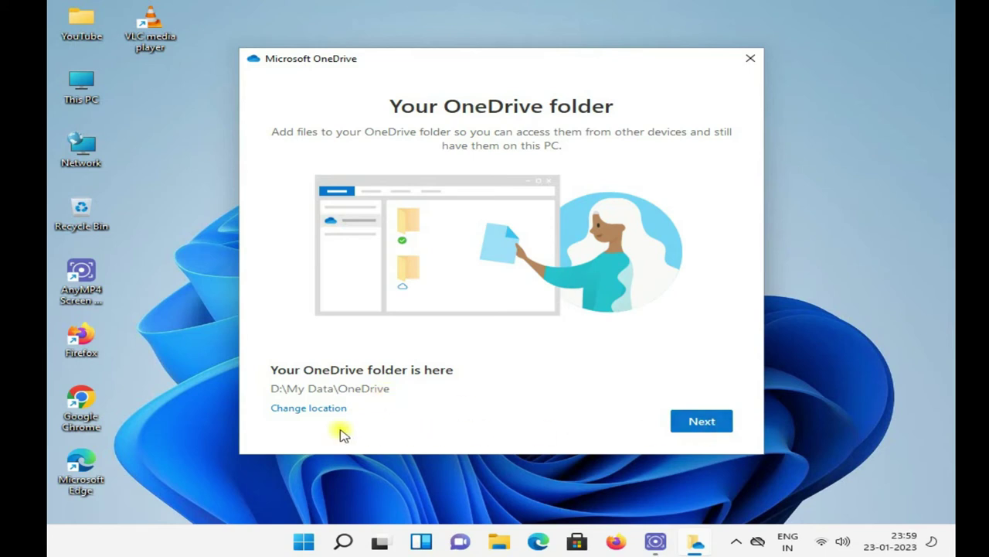
click(699, 421)
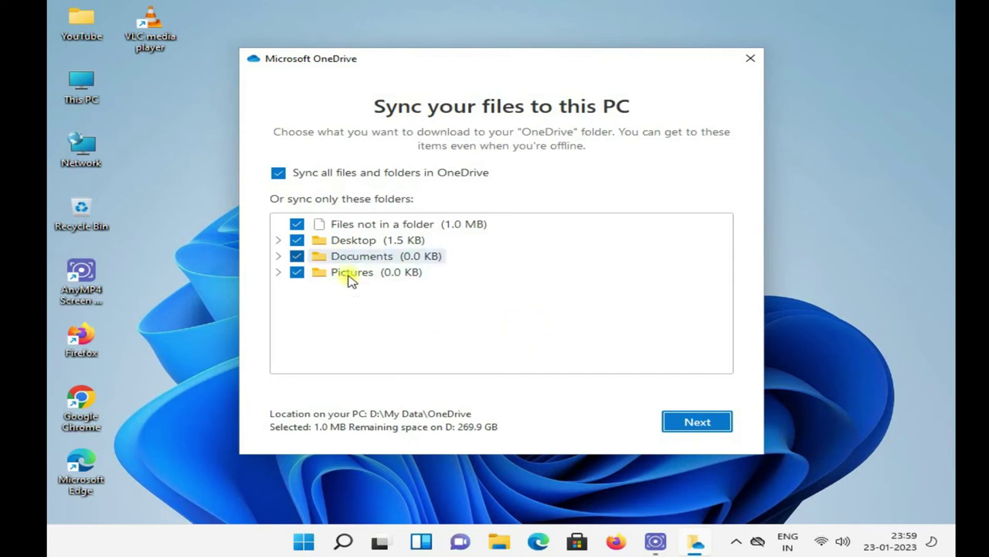
Turn off syncing of all files and folders in OneDrive and continue to the introduction pages.
click(279, 174)
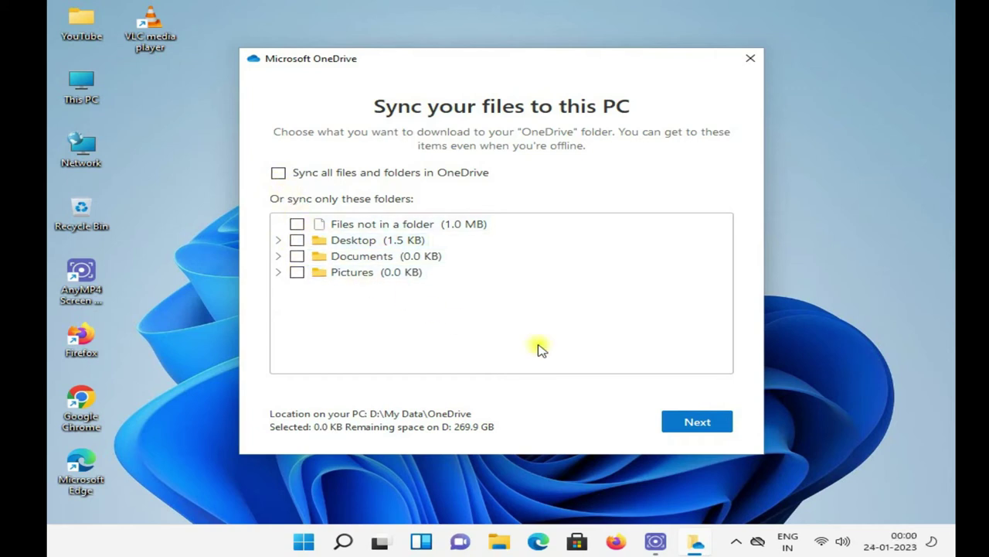
click(698, 422)
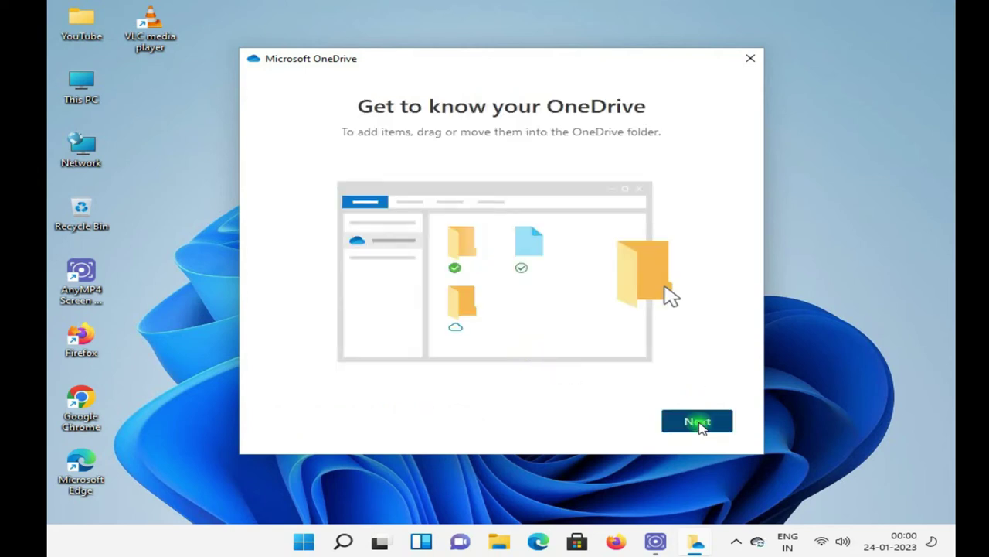
Finish the OneDrive setup without getting the mobile app, then open the OneDrive folder and minimize its window.
click(697, 421)
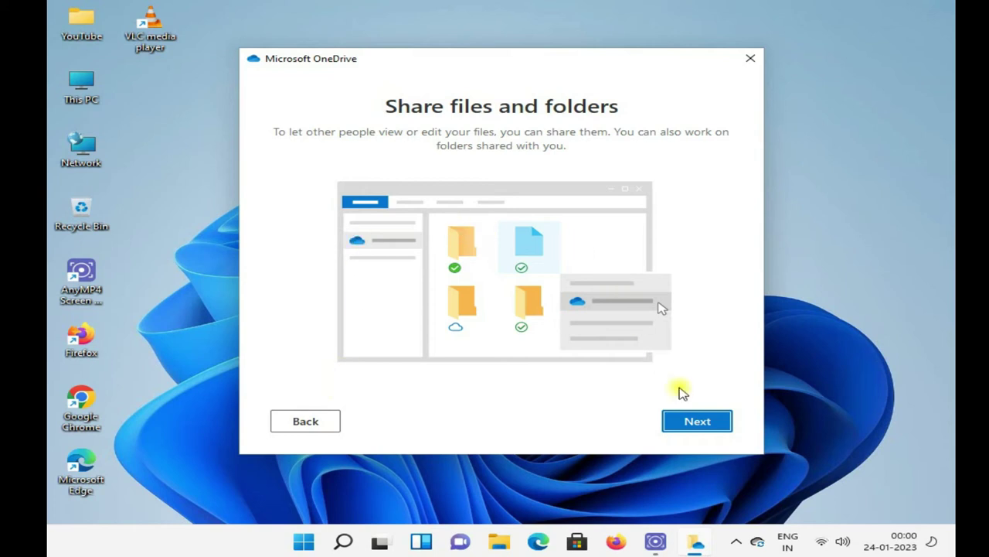
click(698, 420)
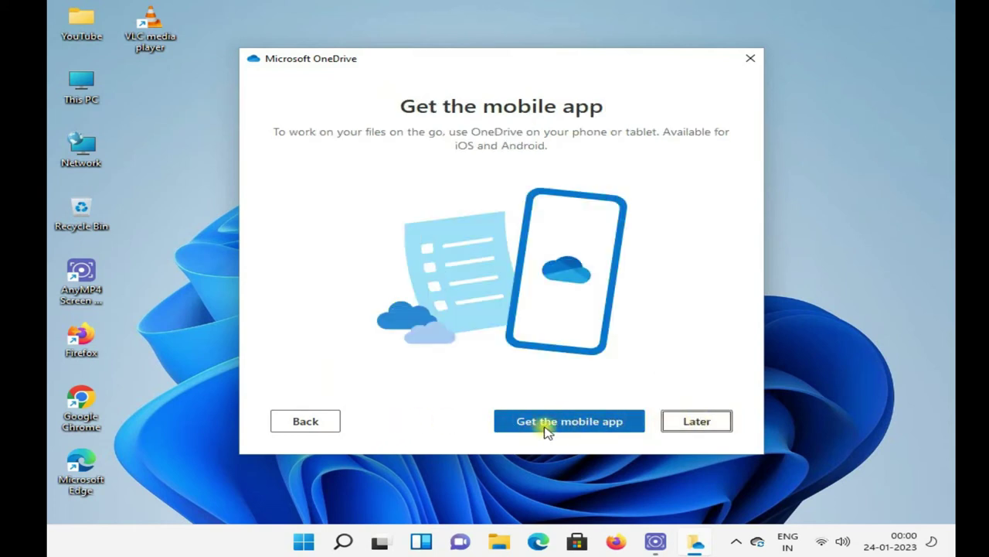
click(711, 423)
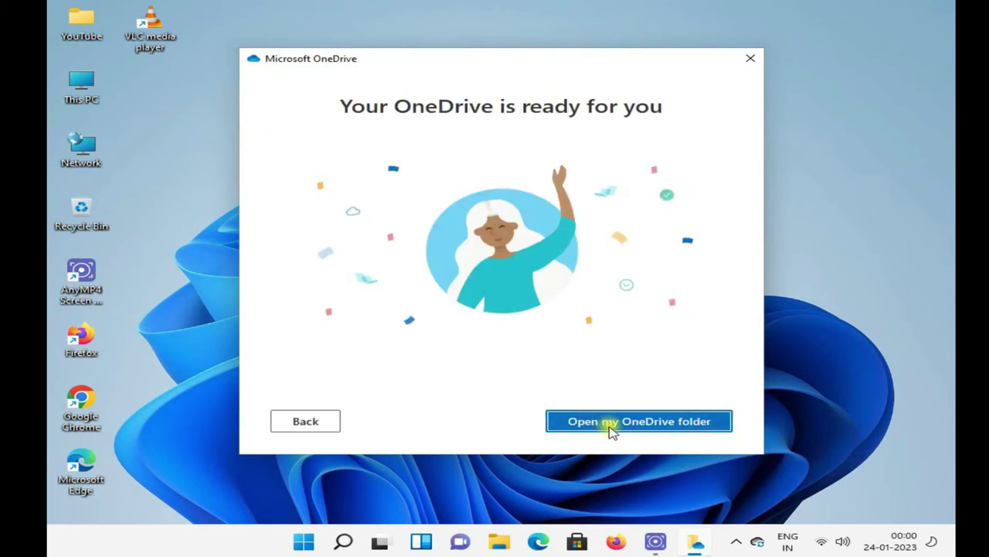
click(669, 422)
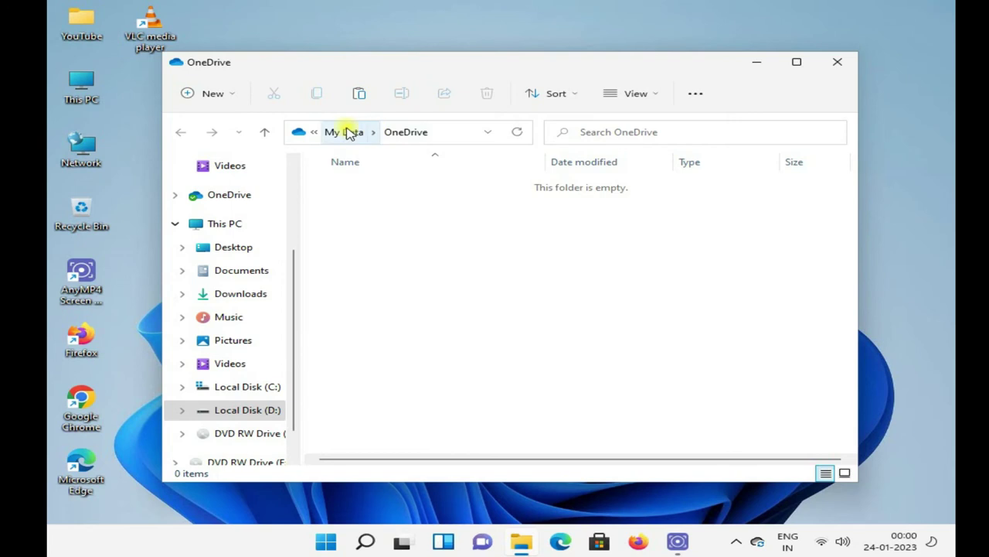
click(756, 67)
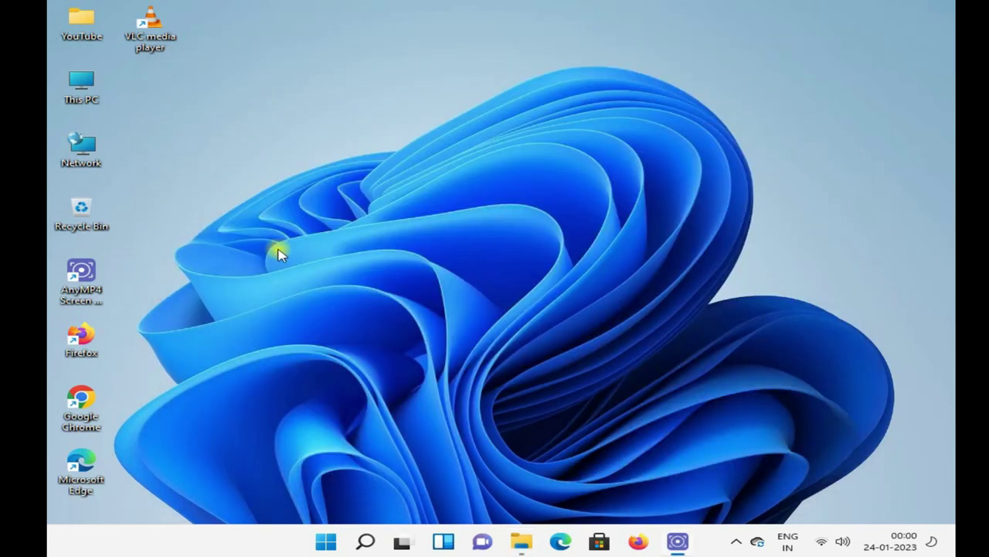
Browse from This PC to the My Data folder on Local Disk (D:) in a maximized window and select OneDrive.
double_click(81, 79)
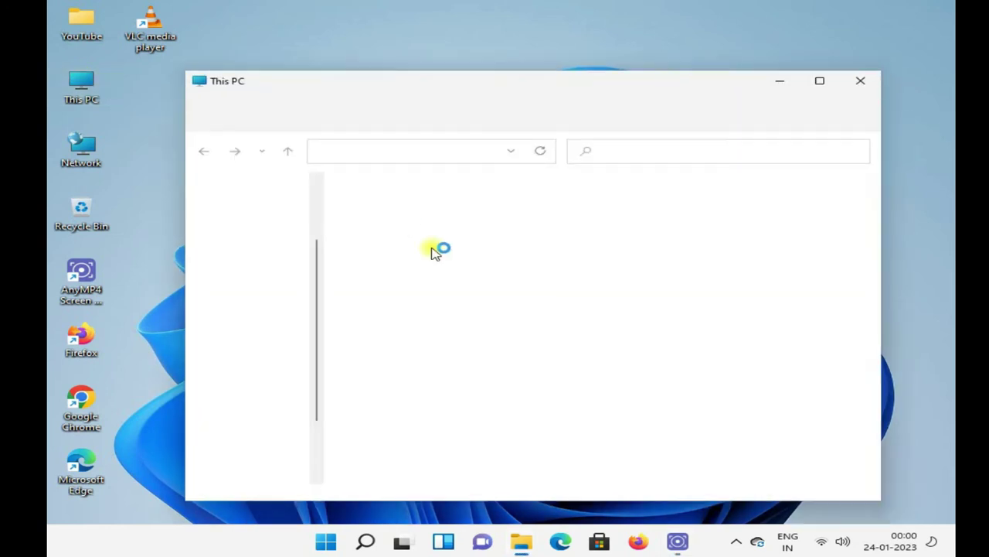
double_click(548, 88)
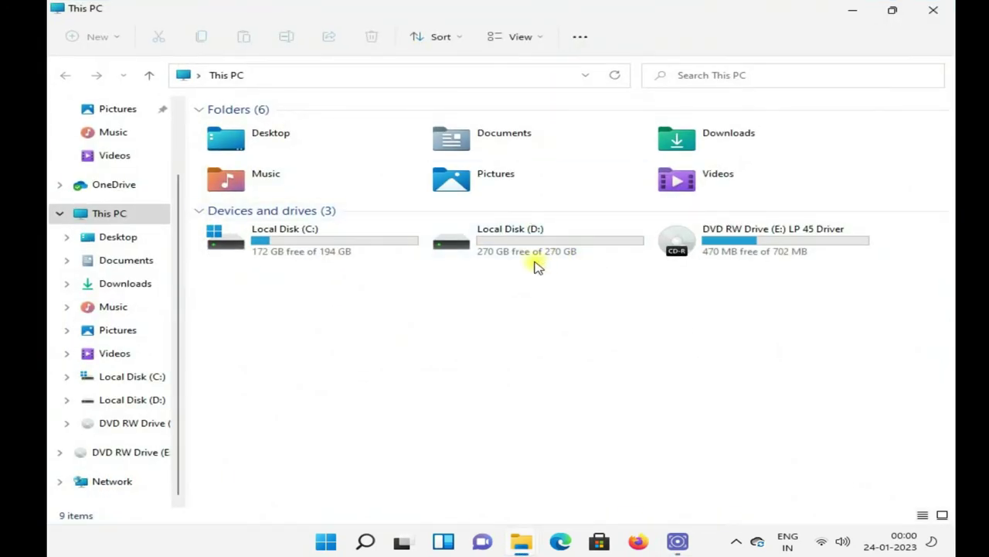
double_click(474, 250)
click(255, 136)
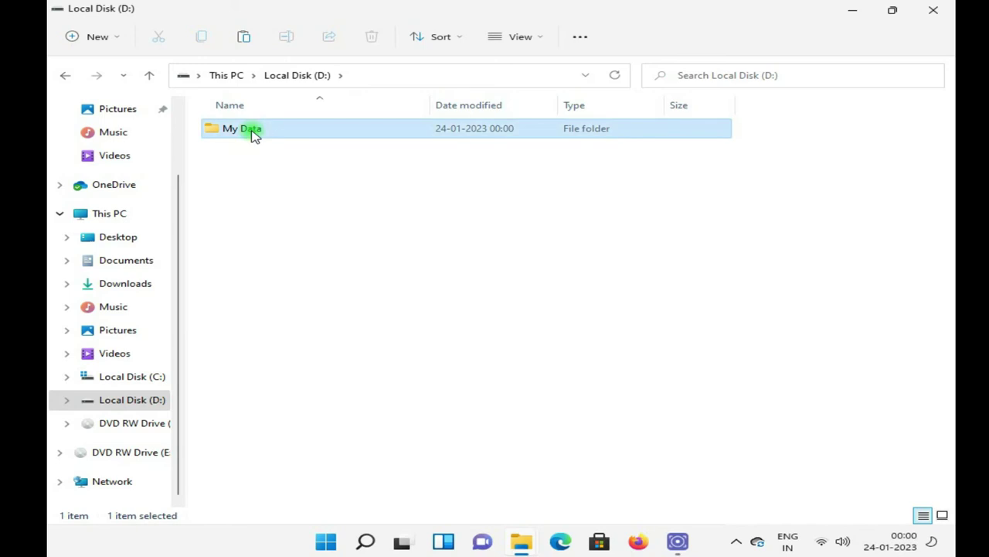
double_click(255, 136)
click(258, 132)
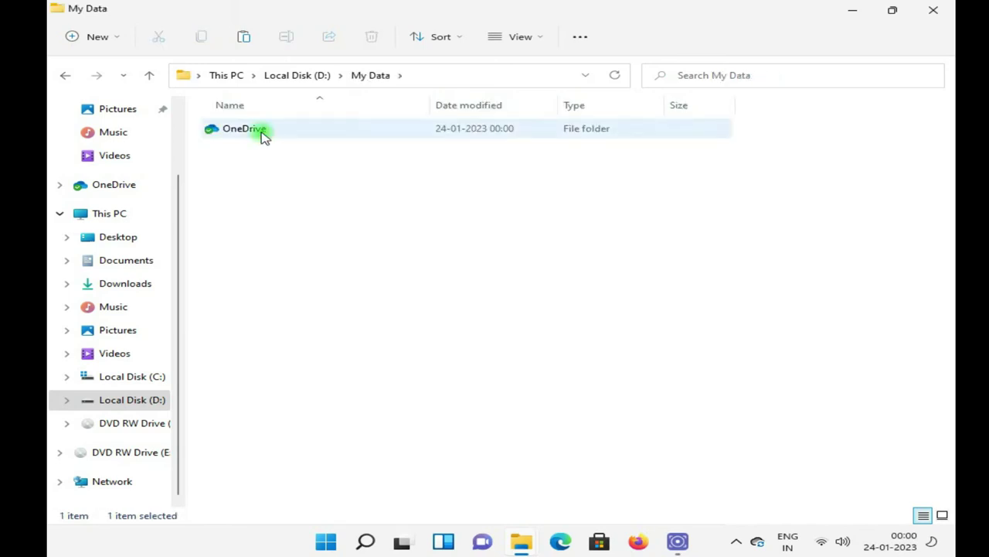
Open the OneDrive folder inside My Data on Local Disk (D:), paste the copied SMPL folder into it and close the window.
double_click(263, 136)
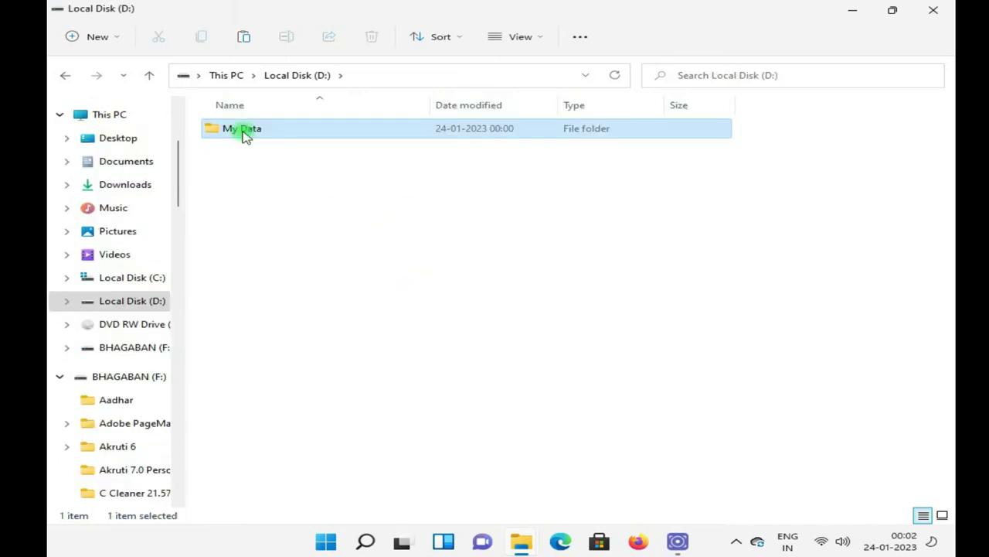
double_click(243, 129)
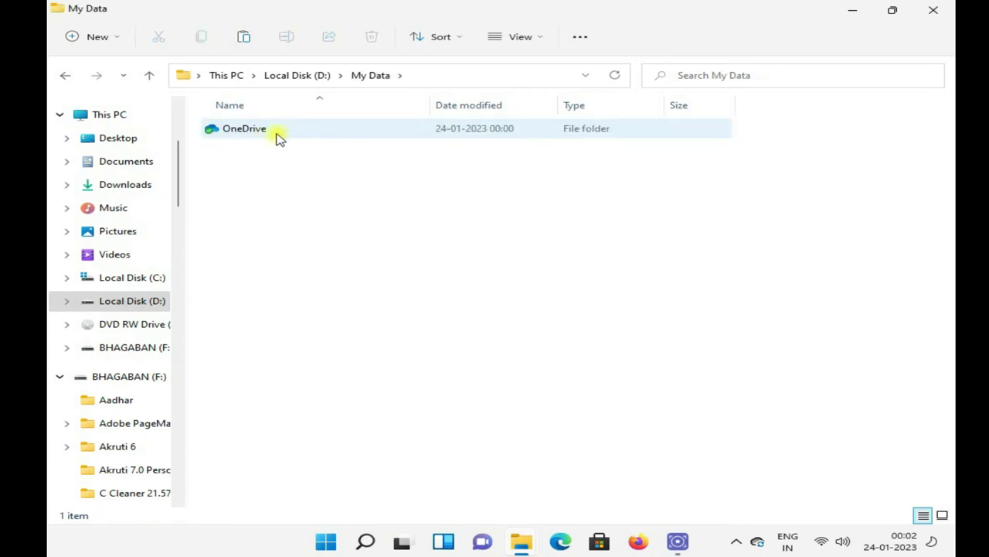
click(261, 136)
double_click(259, 135)
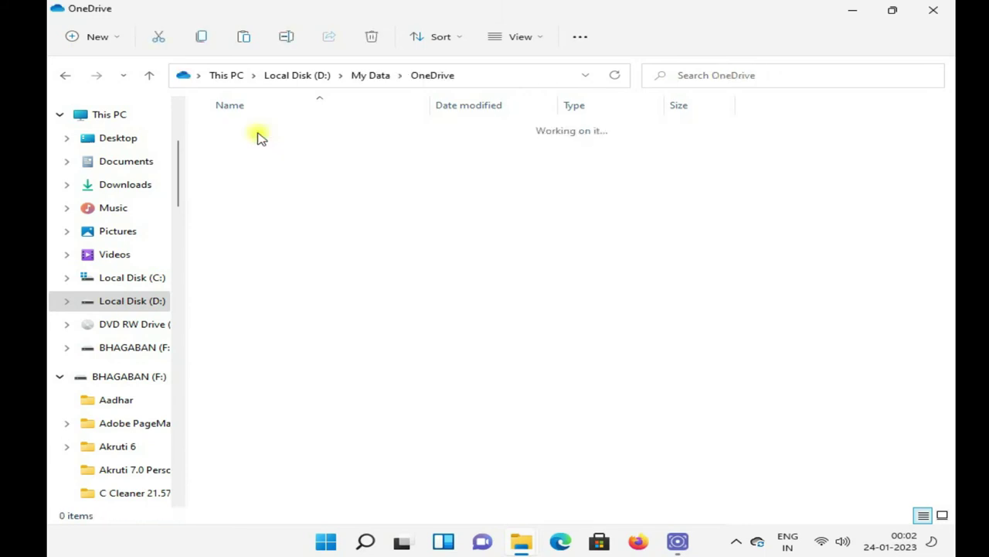
right_click(415, 256)
click(438, 270)
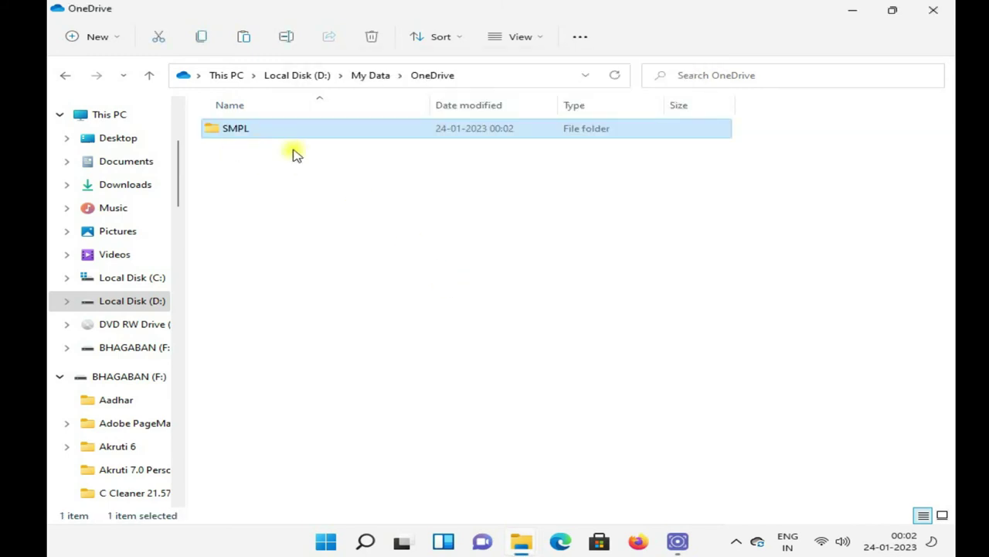
click(323, 202)
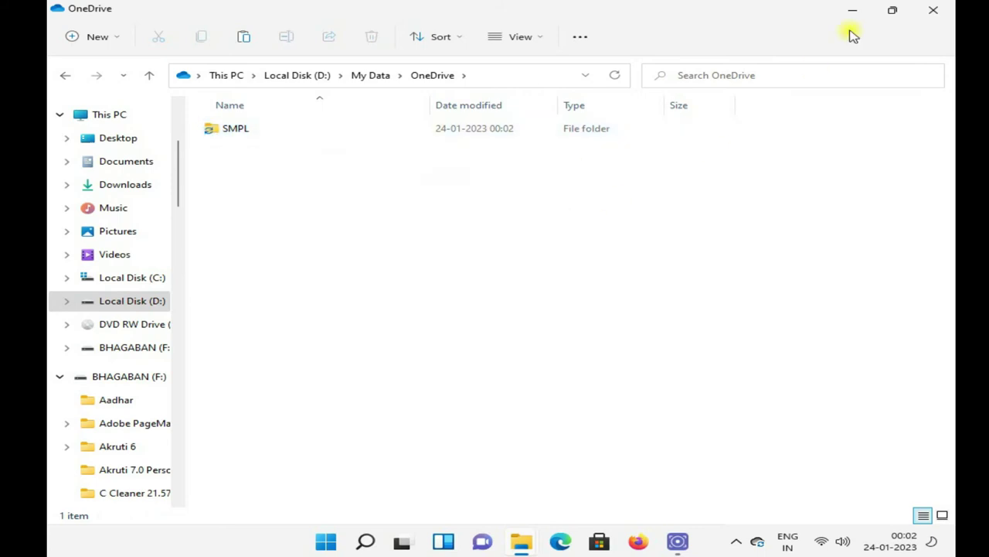
click(931, 13)
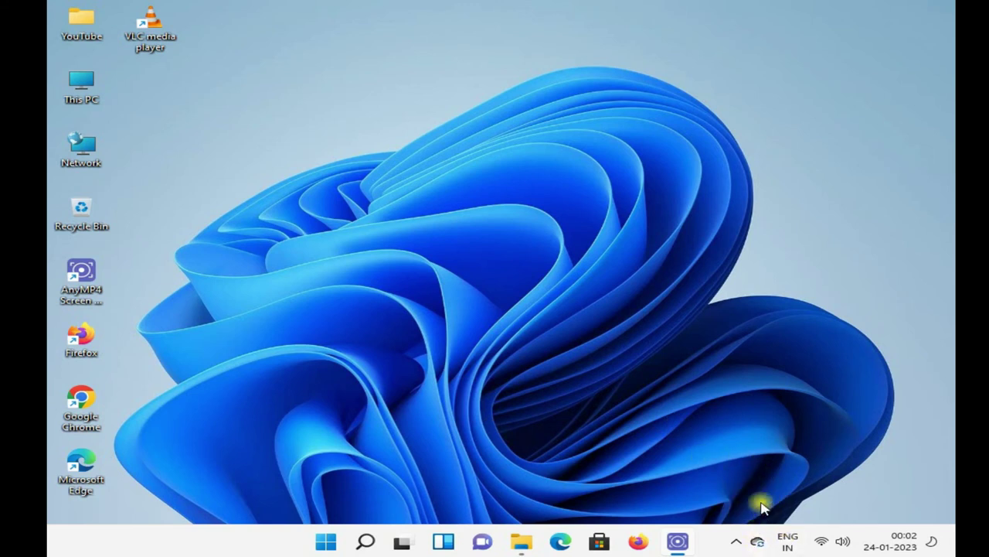
Open OneDrive's settings, review the general, notification and Files On-Demand options, and cancel without saving changes.
double_click(761, 545)
right_click(758, 541)
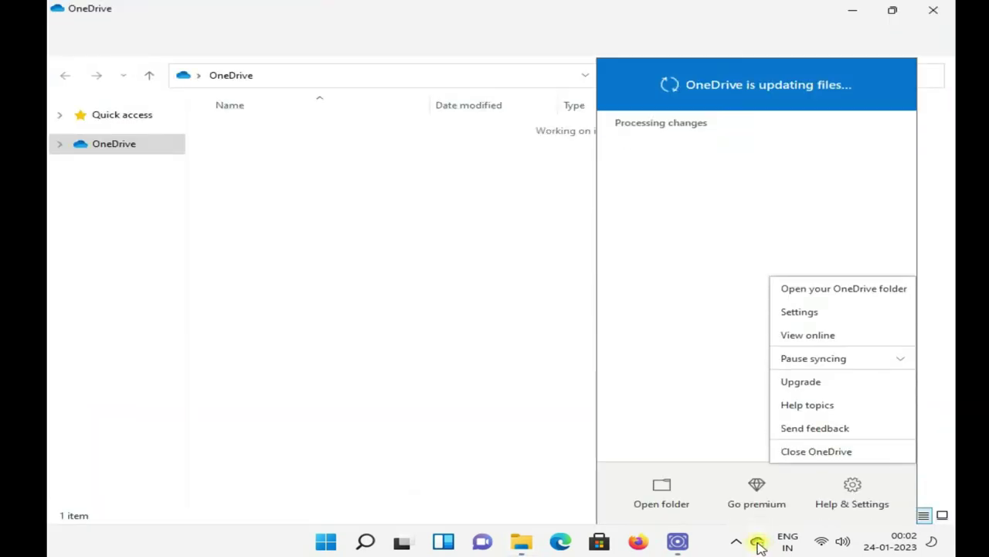
click(812, 311)
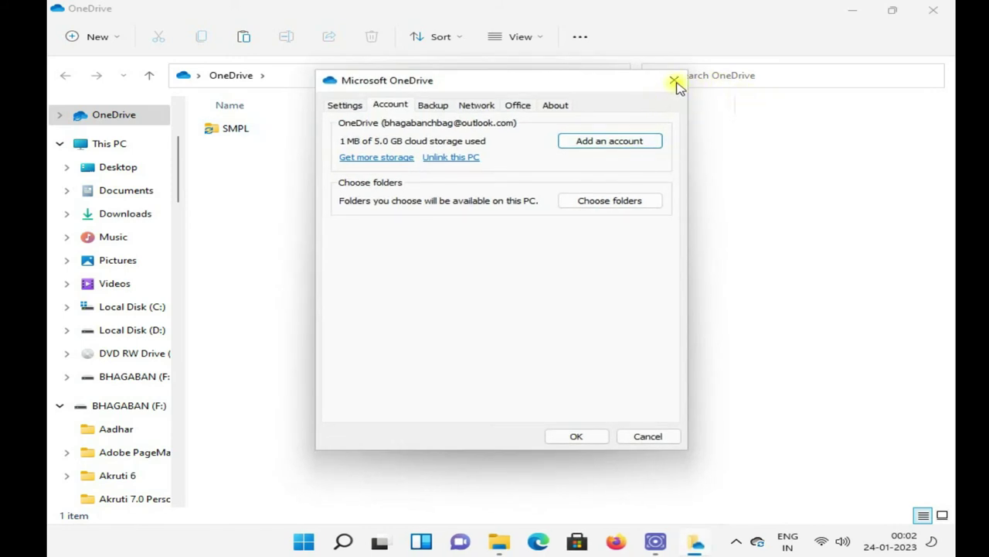
click(349, 105)
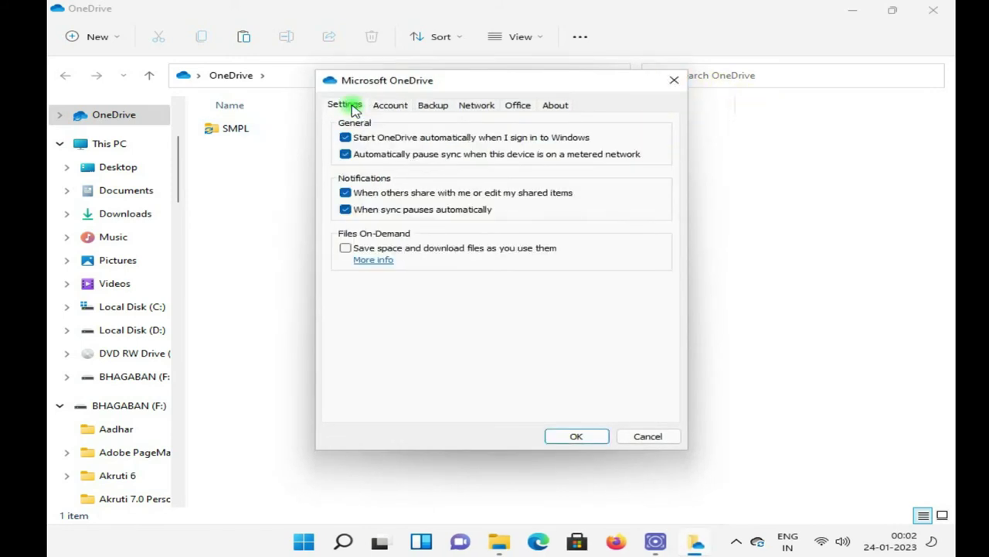
click(345, 138)
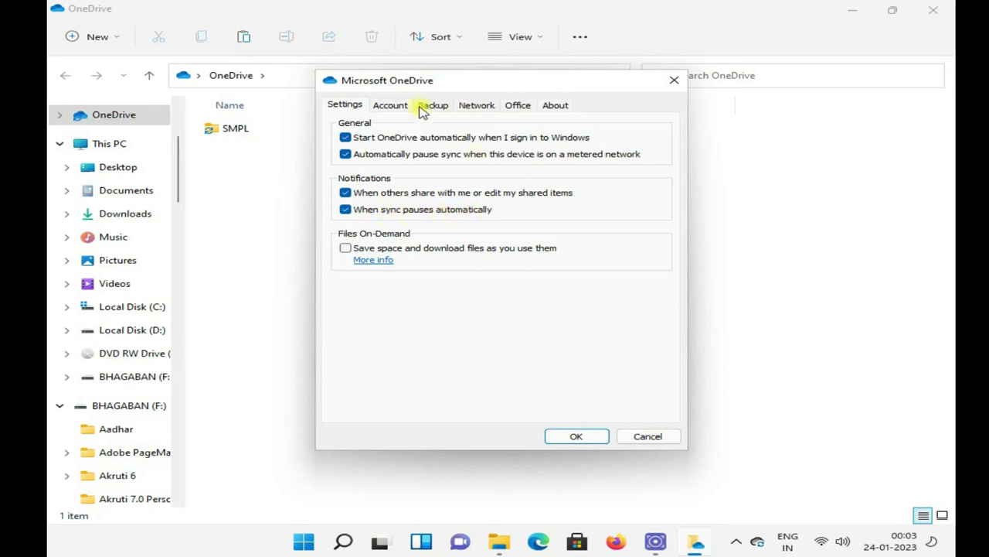
click(647, 438)
View the contents of the SMPL folder in OneDrive, return to the parent folder and close the window.
double_click(222, 138)
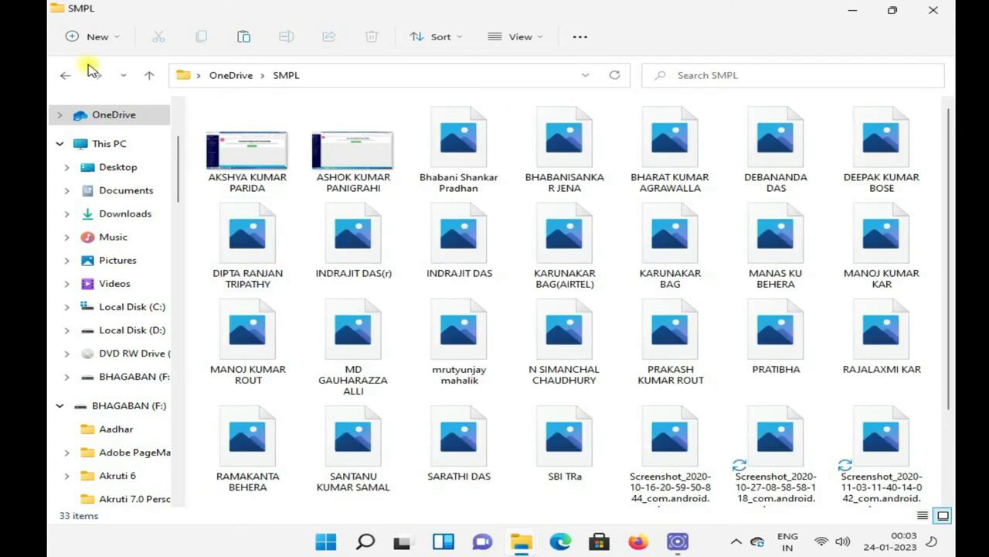
click(150, 75)
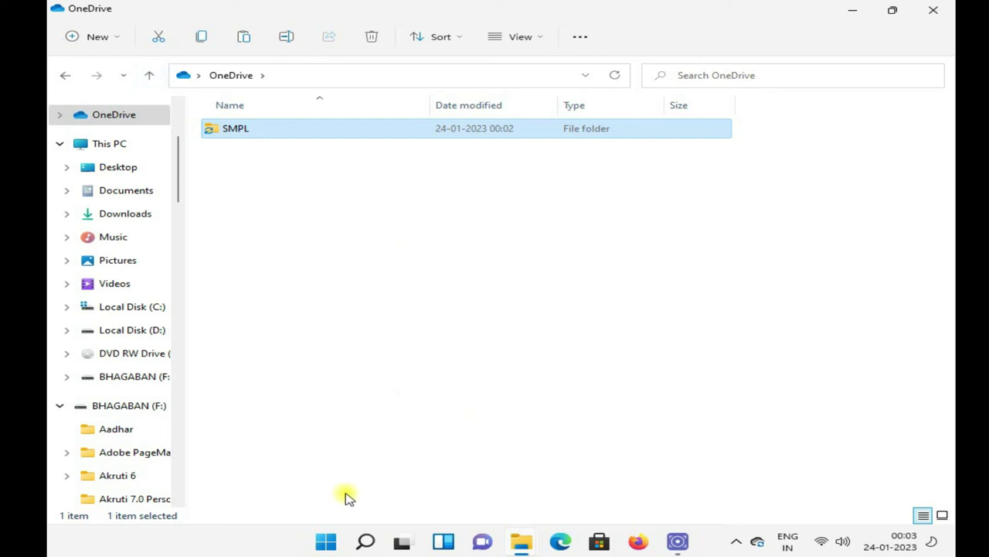
click(933, 9)
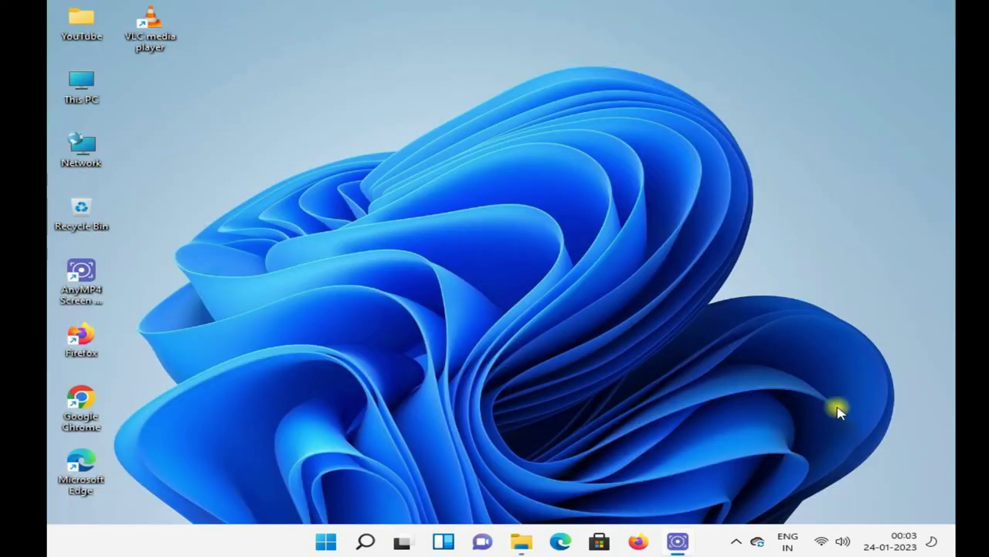
Check OneDrive's sync status and its available options from the desktop, and dismiss the status pop-up.
right_click(760, 543)
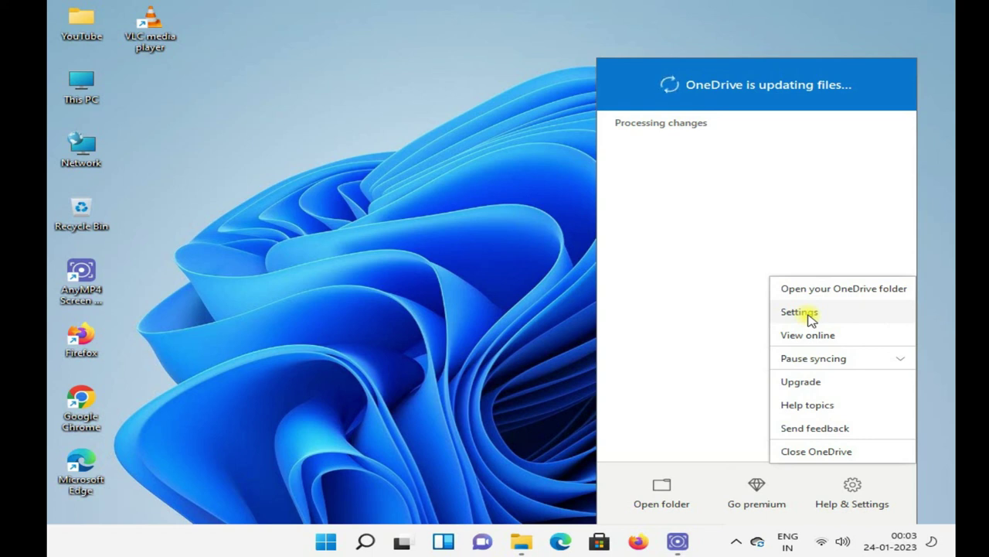
click(495, 296)
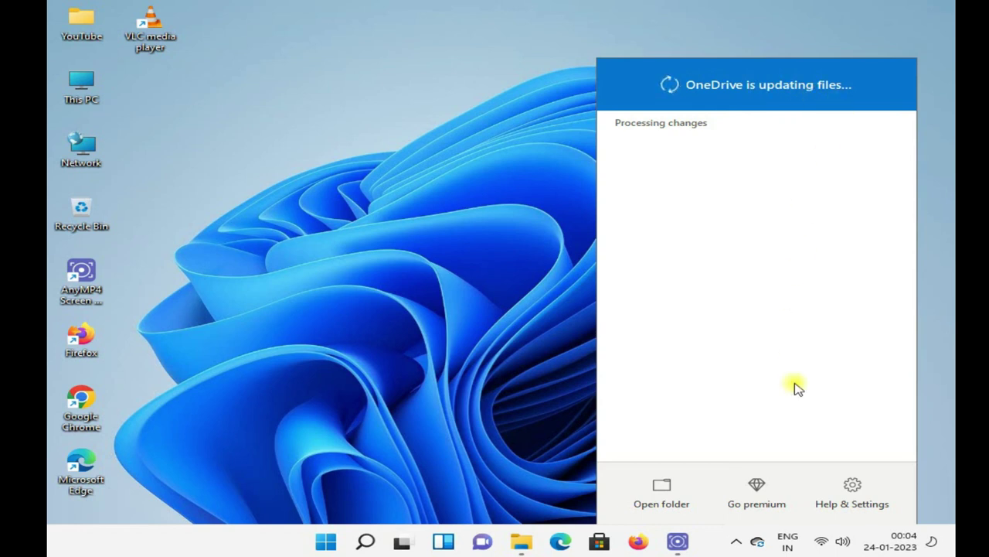
click(895, 479)
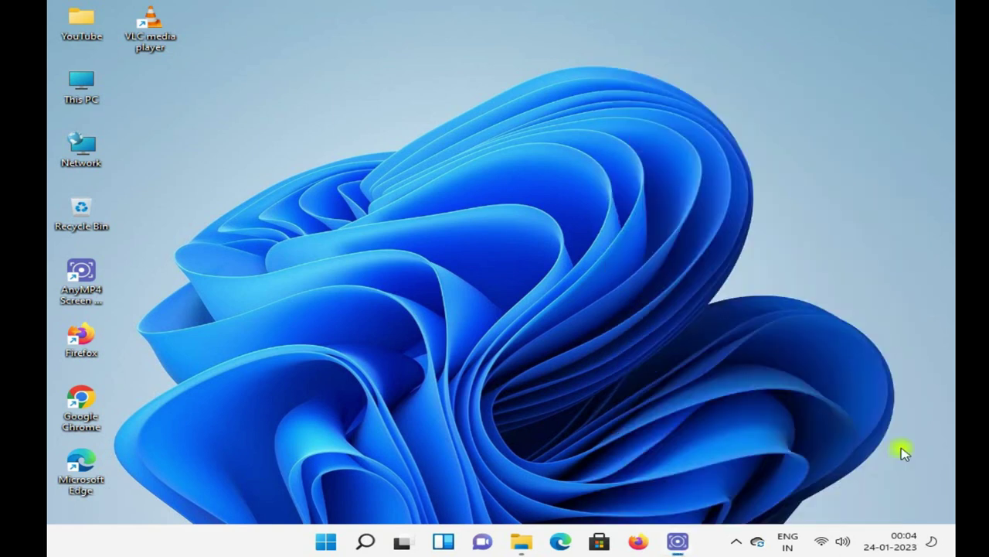
click(758, 541)
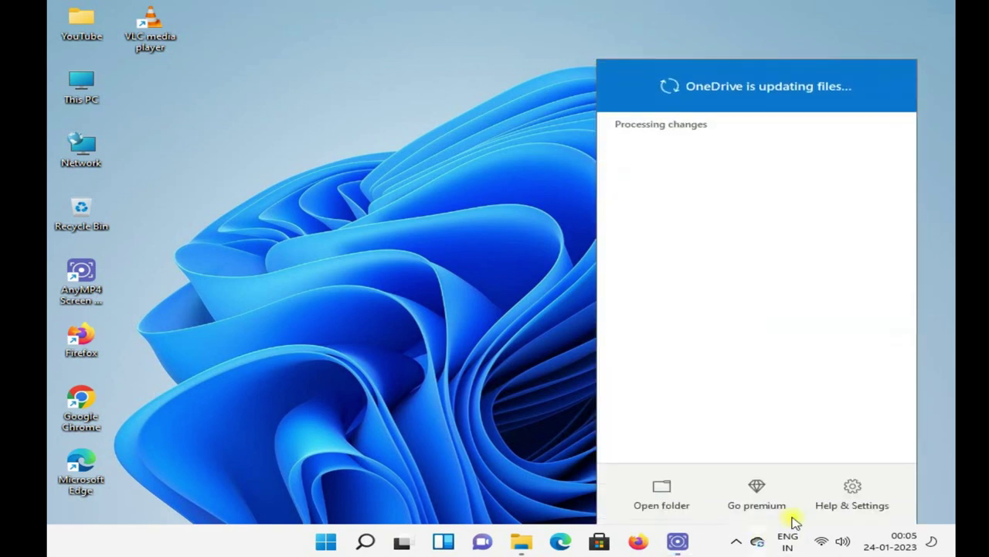
click(899, 479)
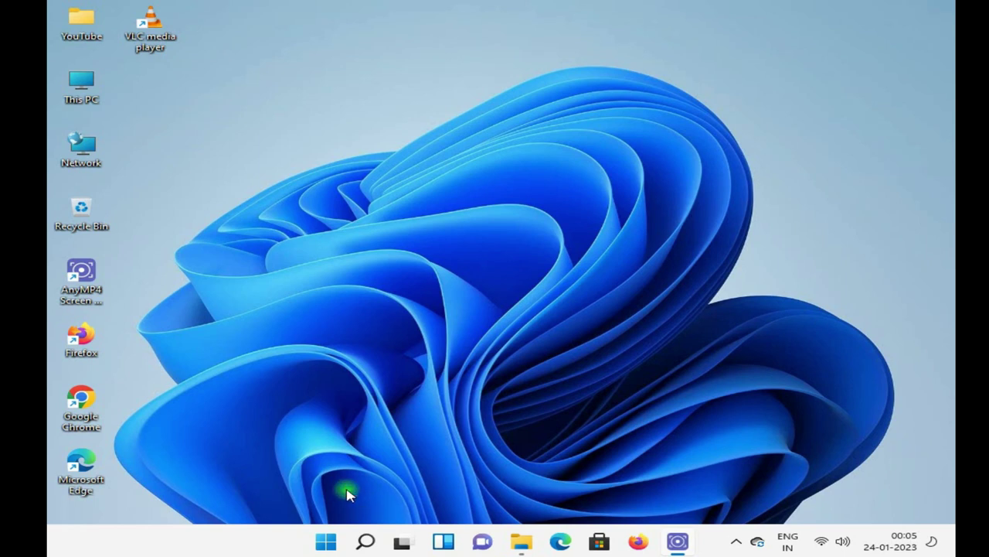
View the unlink confirmation for this PC in OneDrive's account settings, cancel it and close the settings.
click(757, 541)
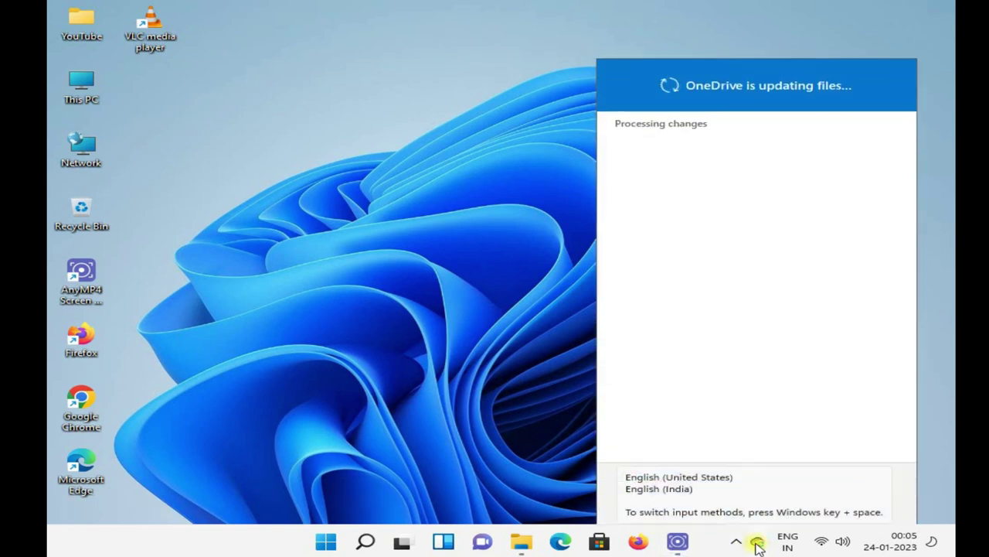
click(860, 511)
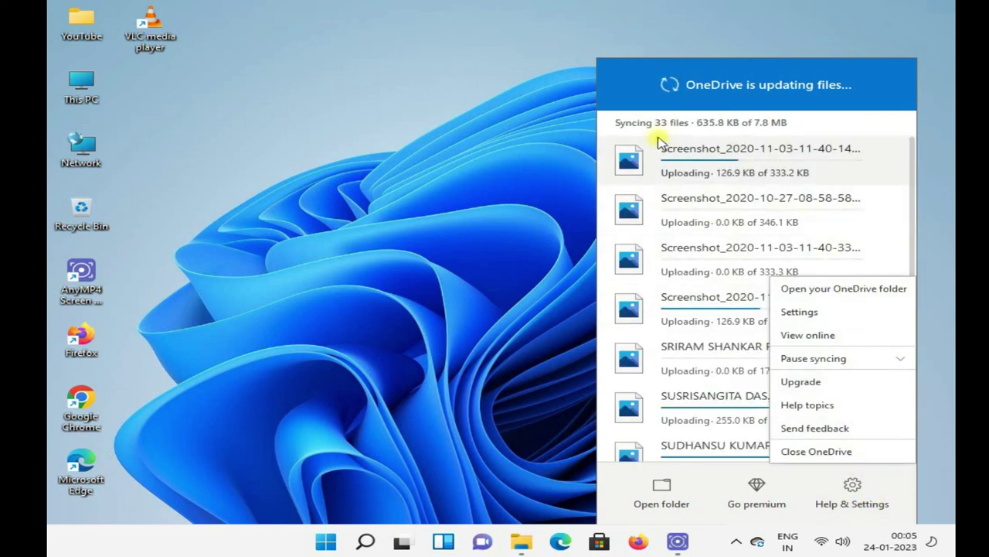
click(808, 313)
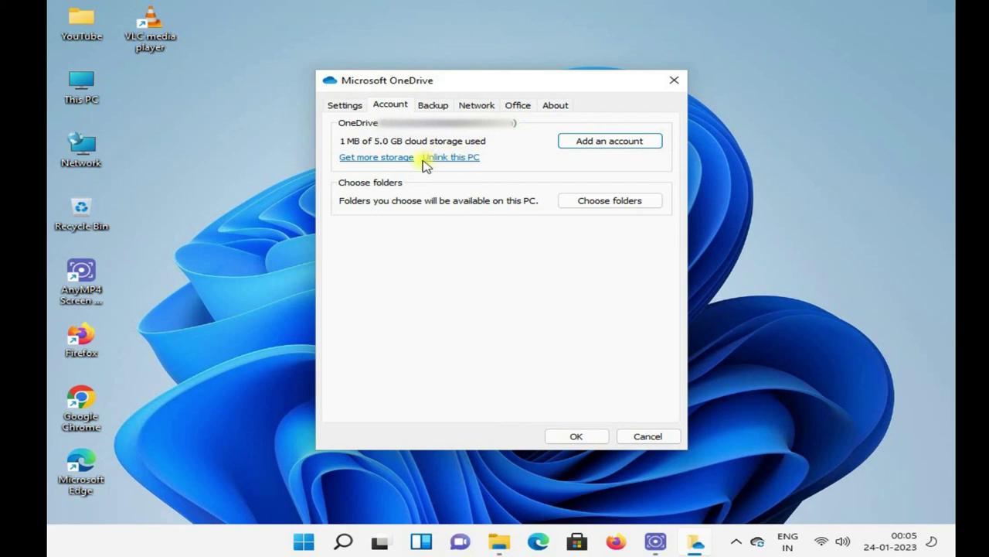
click(462, 158)
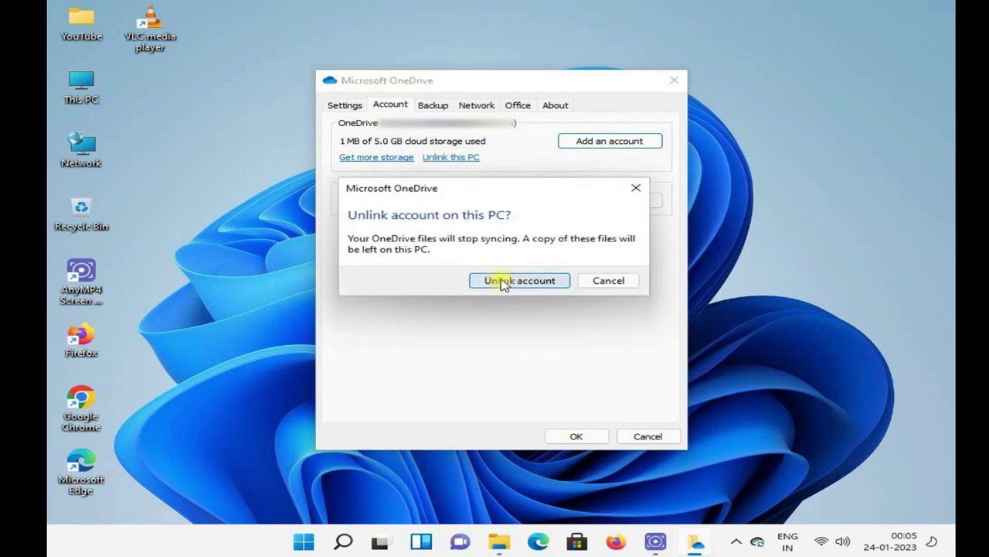
click(609, 281)
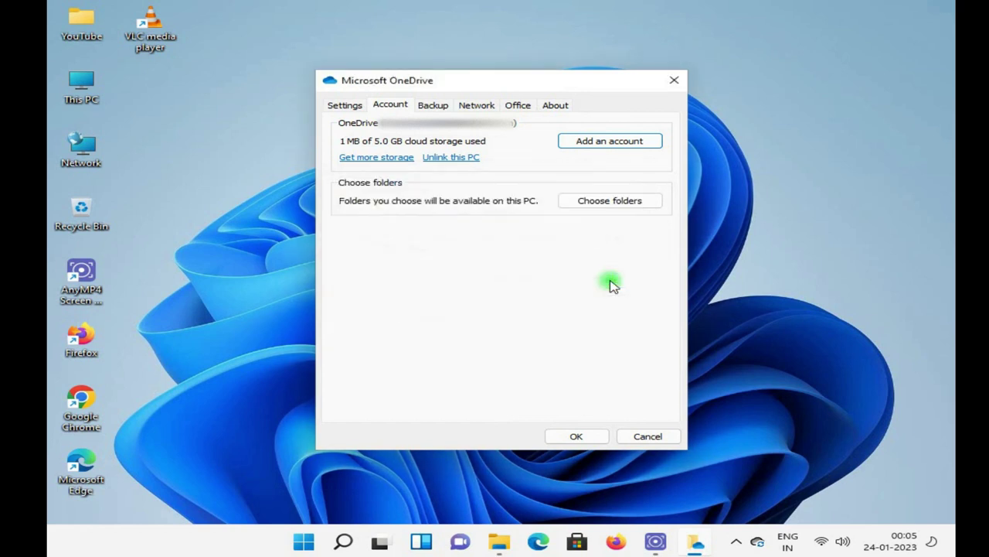
click(673, 82)
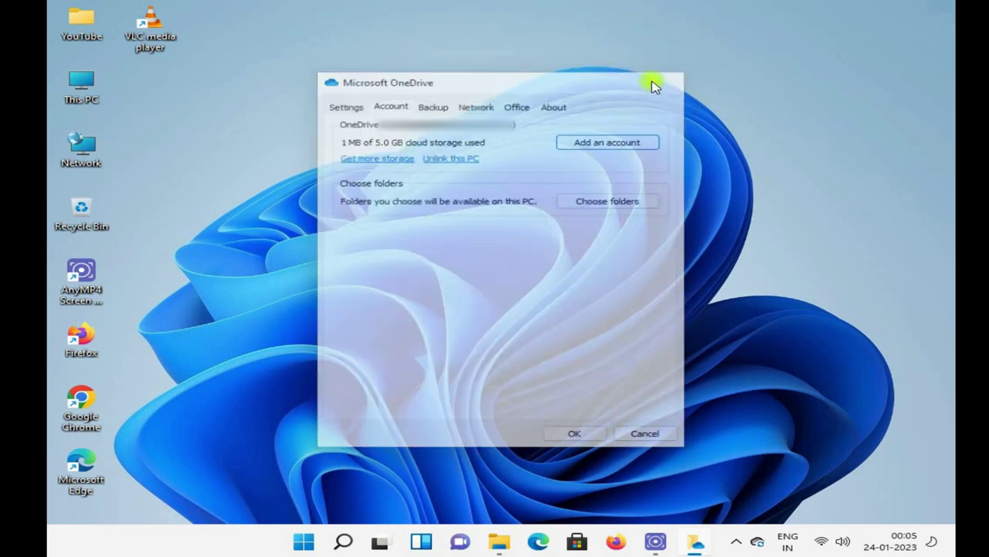